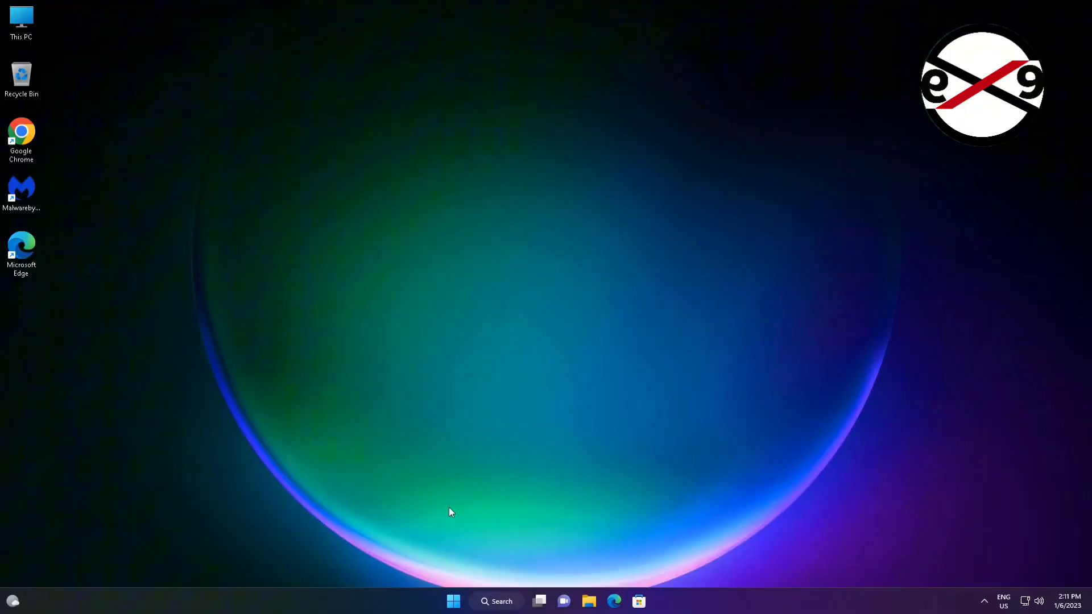
Turn on 'Open Xbox Game Bar using this button on a controller' in Gaming settings, then close Settings
click(455, 606)
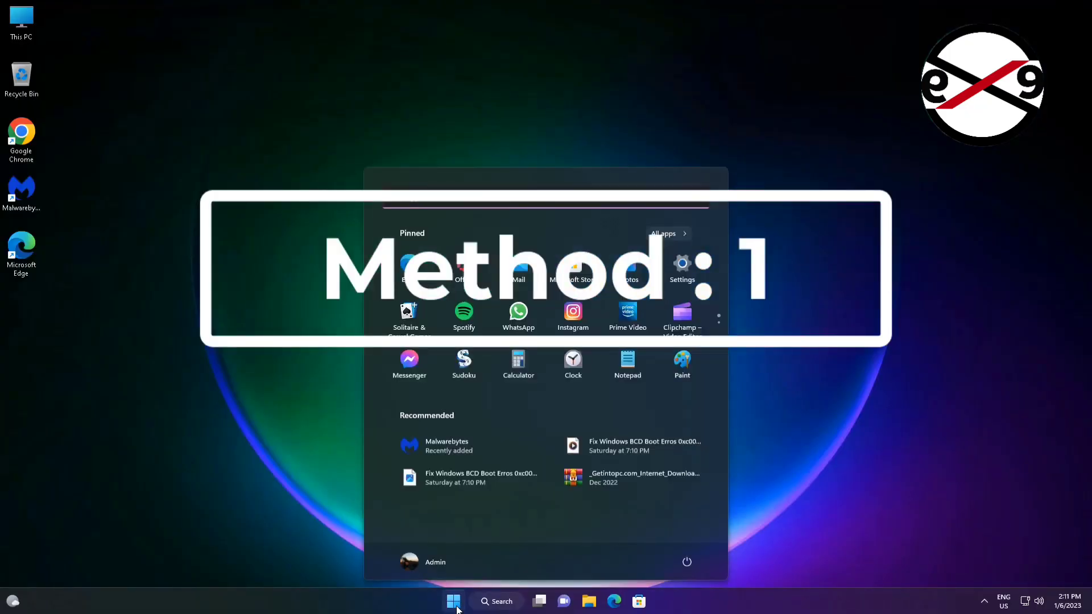
click(684, 271)
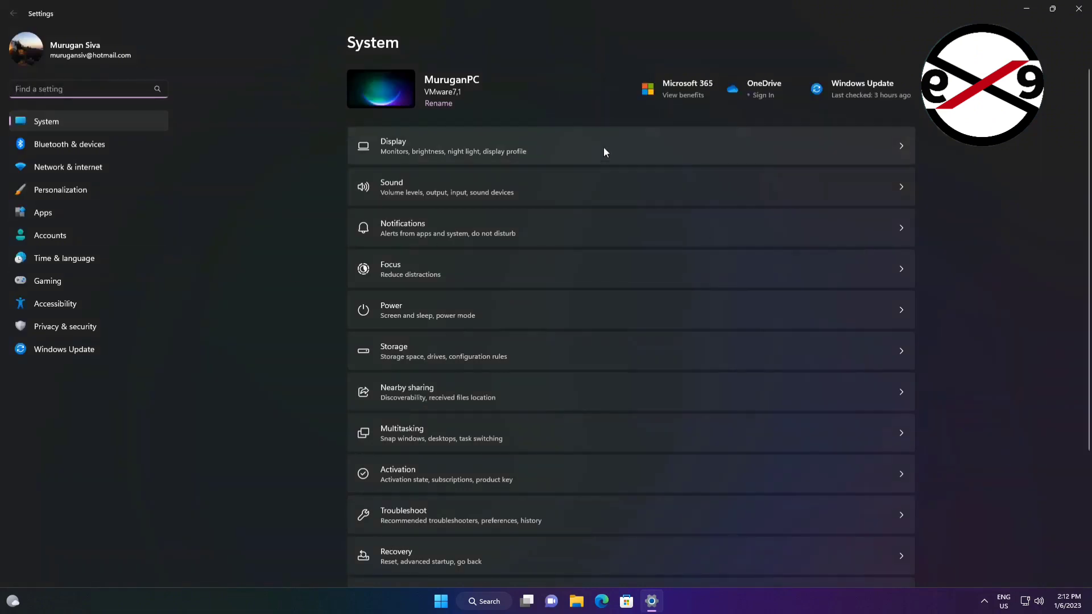
click(45, 281)
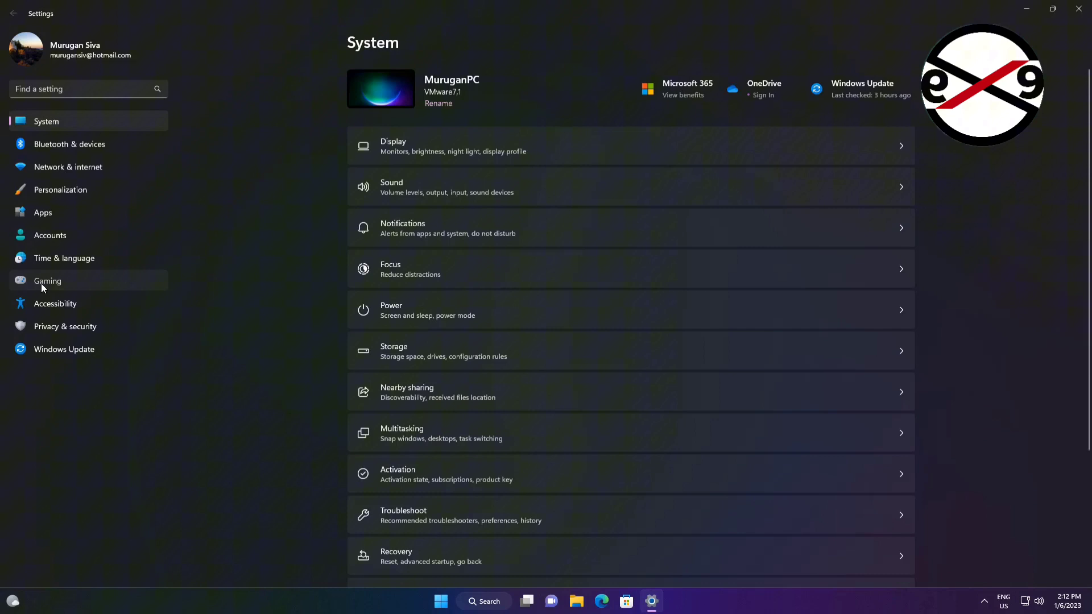
click(41, 283)
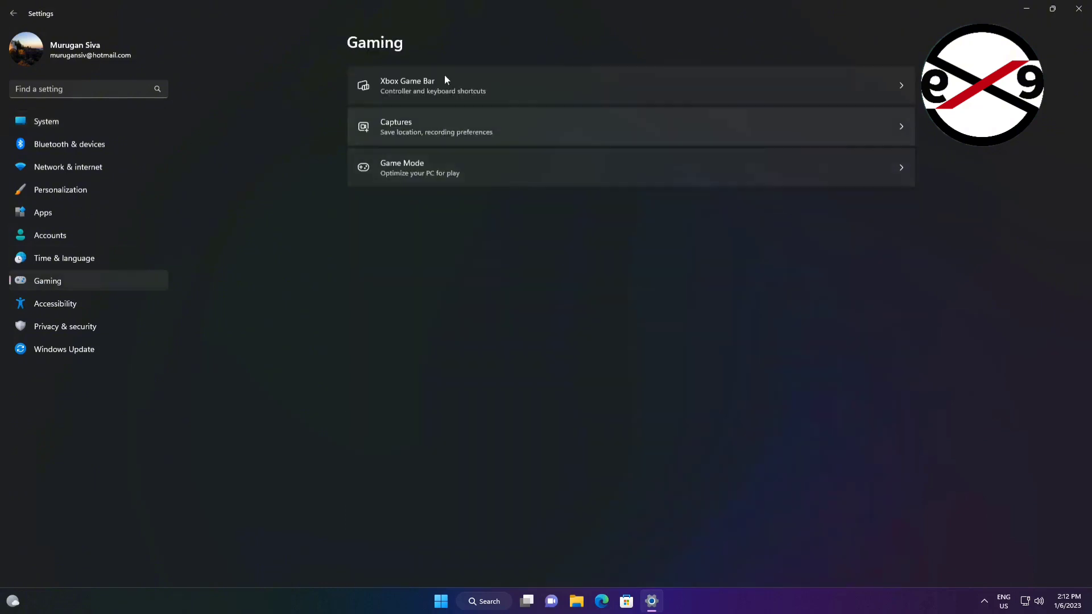
click(431, 83)
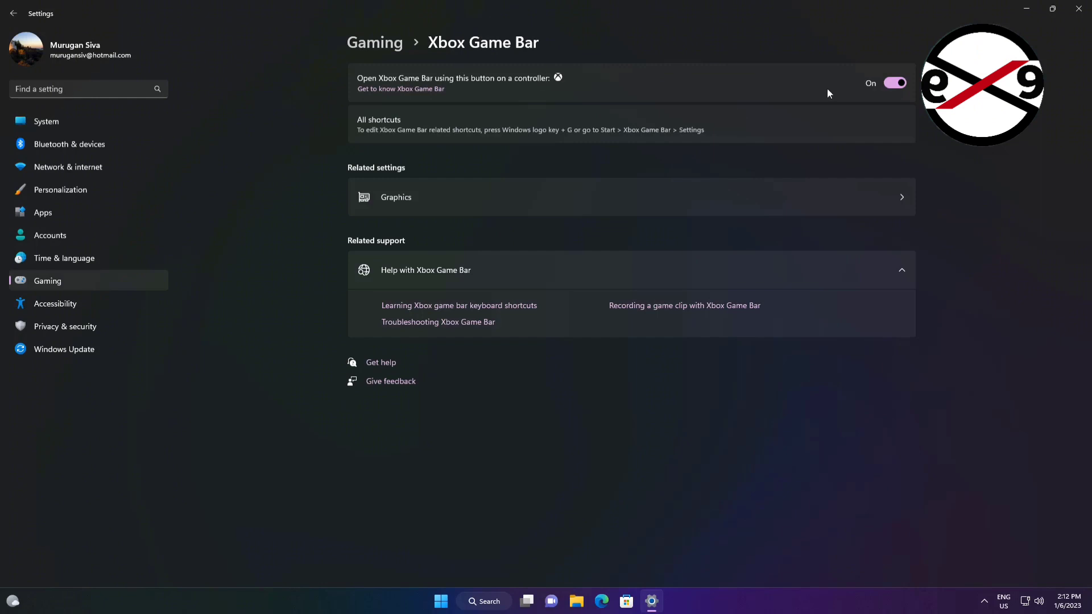
click(892, 83)
click(1079, 8)
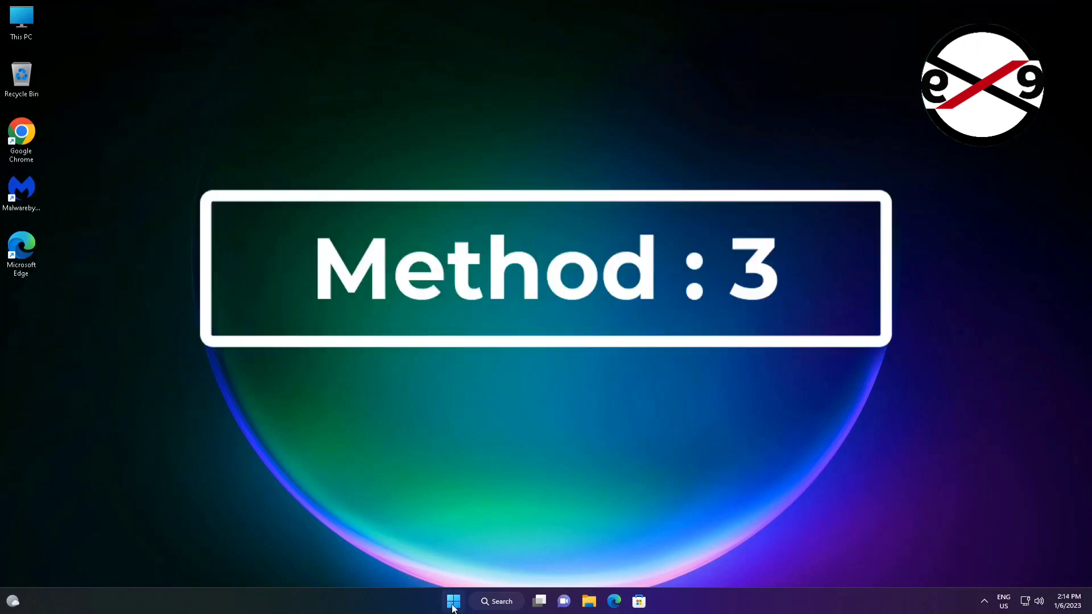
Filter Installed apps by 'xbox' and open the '...' menu for Xbox Game Bar
click(454, 601)
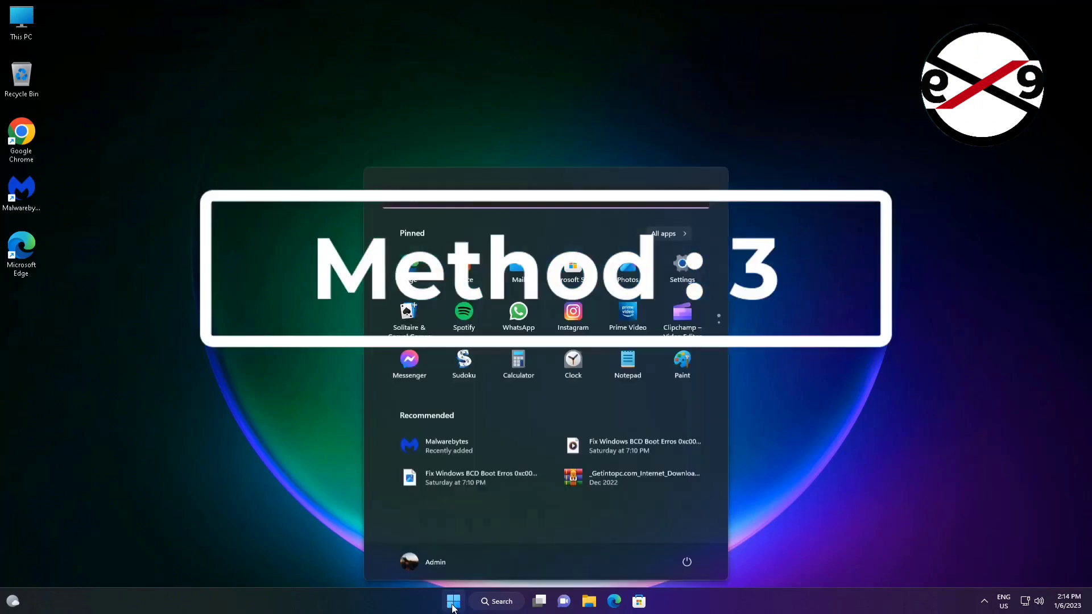
click(683, 267)
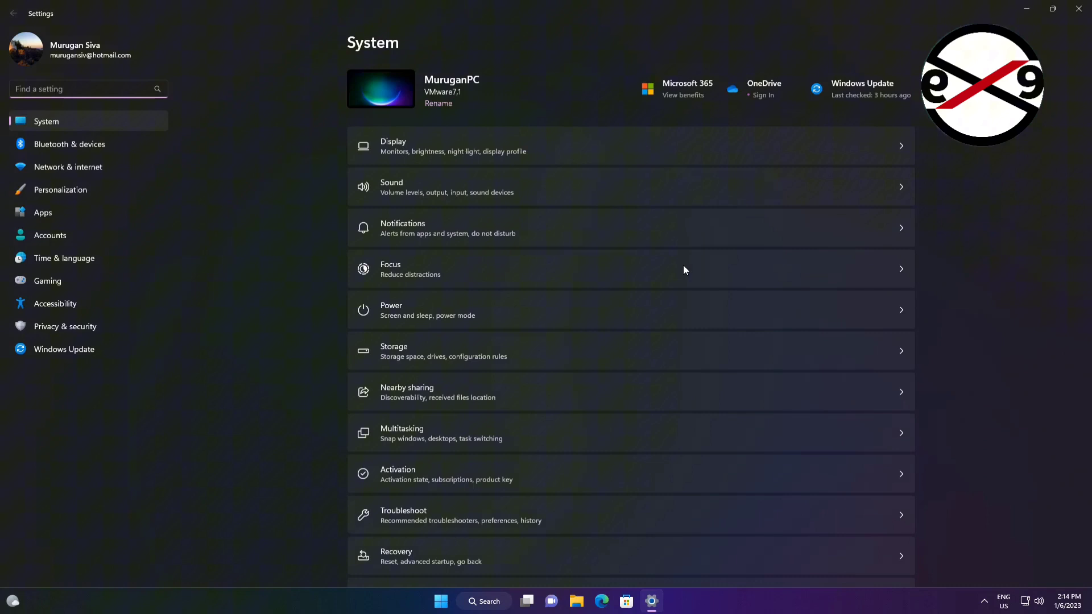
click(46, 216)
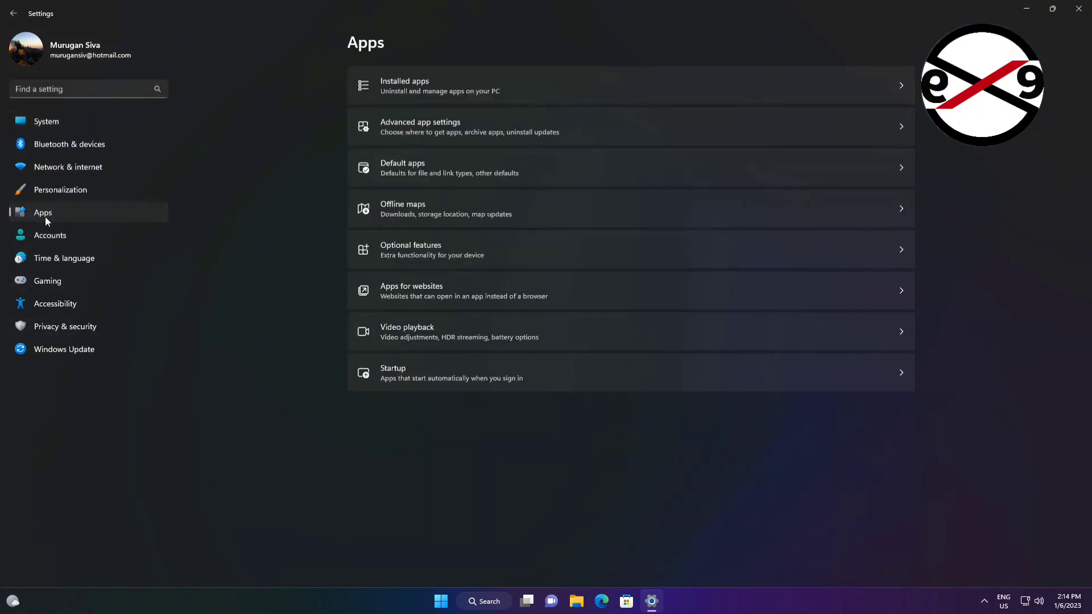
click(438, 93)
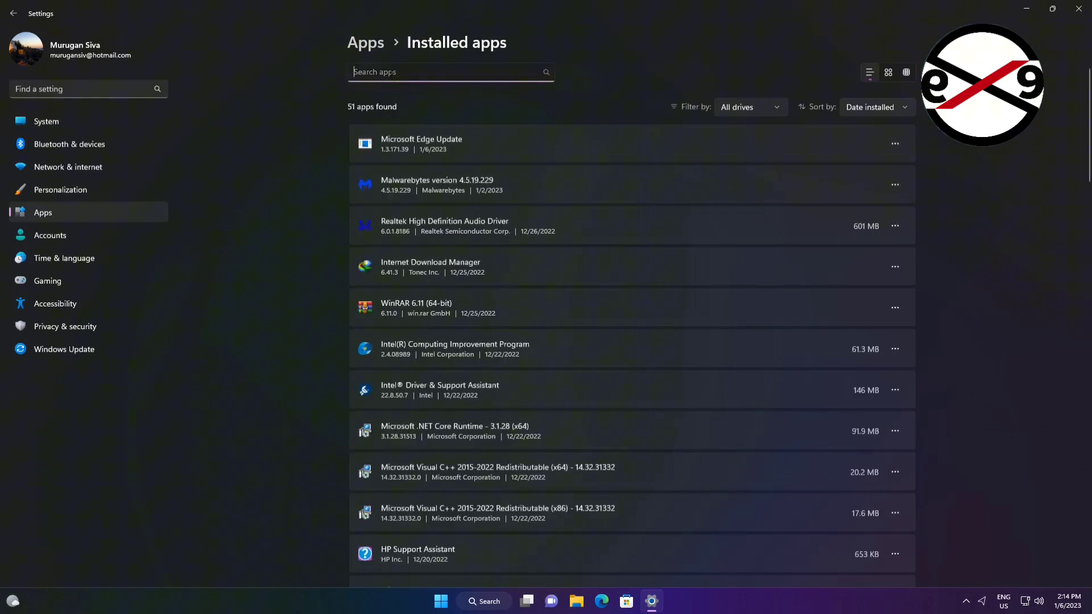
text(x)
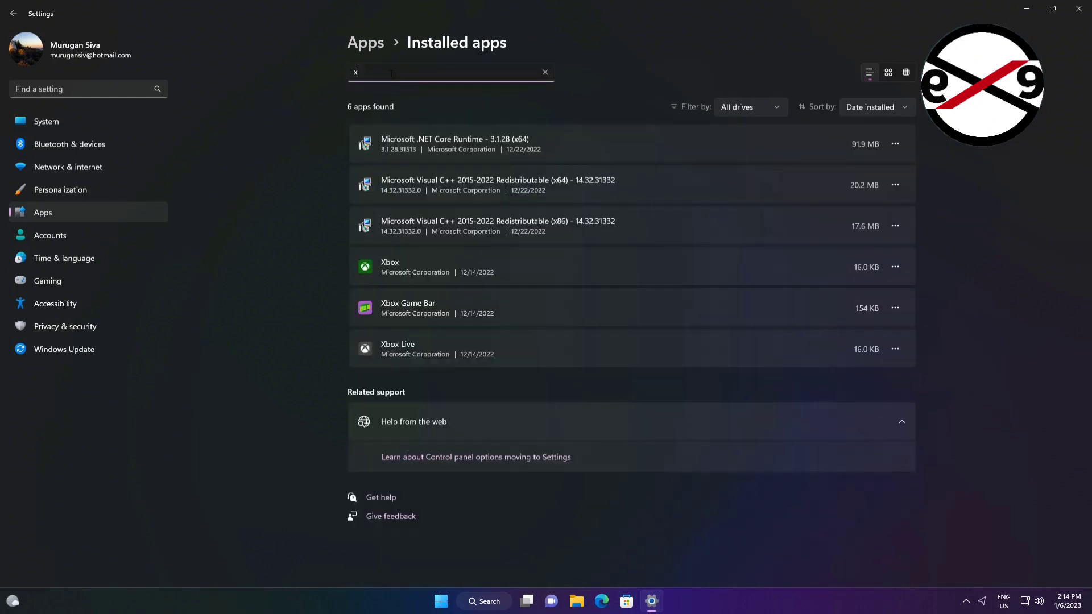
text(box)
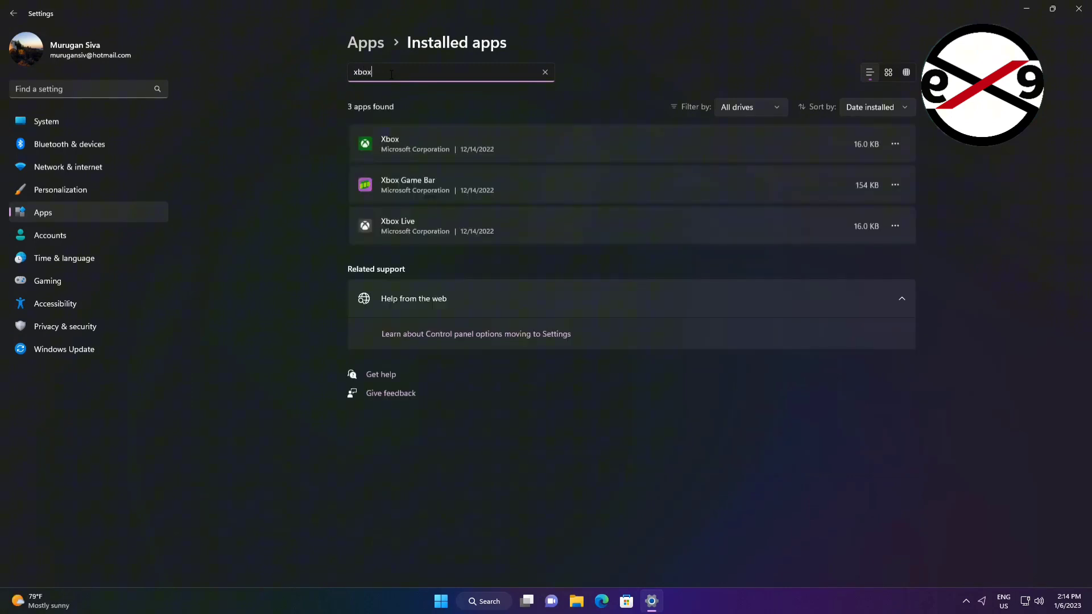
click(895, 185)
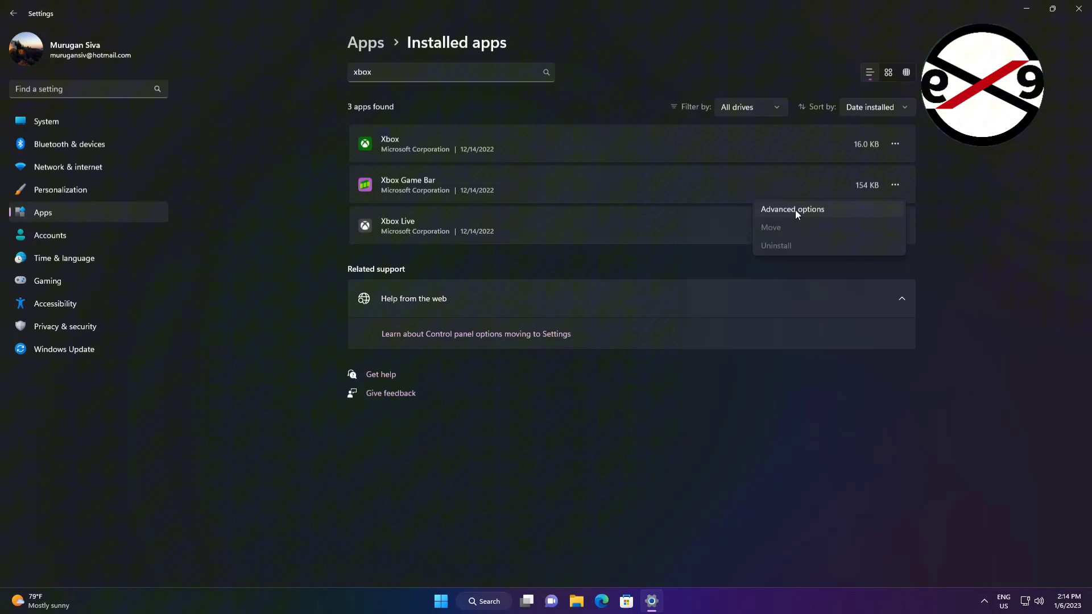
In Xbox Game Bar's Advanced options, run Repair, then Reset and confirm
click(795, 210)
scroll(577, 394, down, 5)
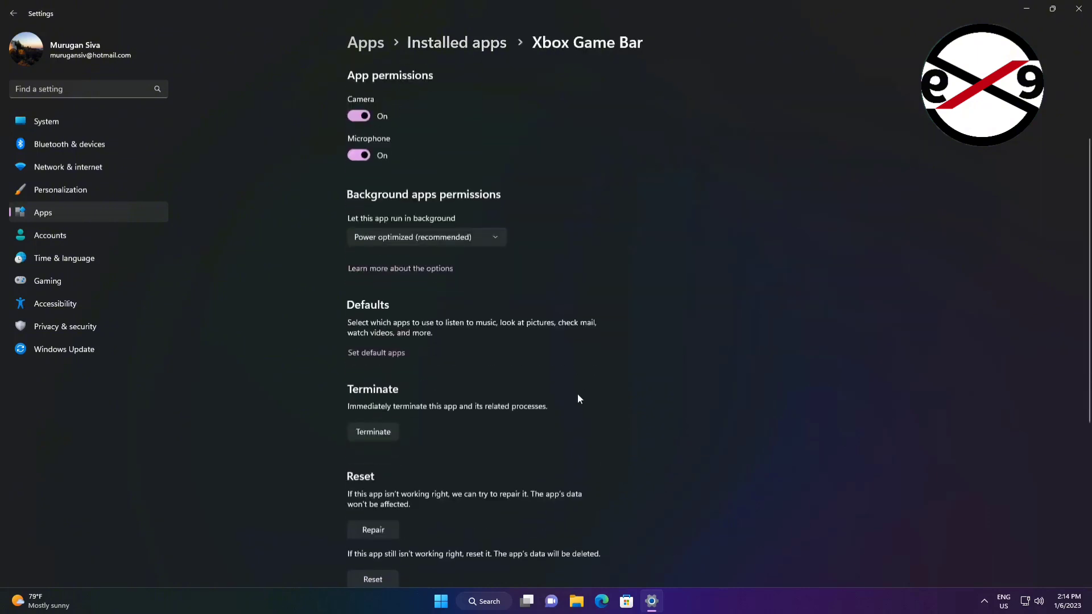
click(361, 342)
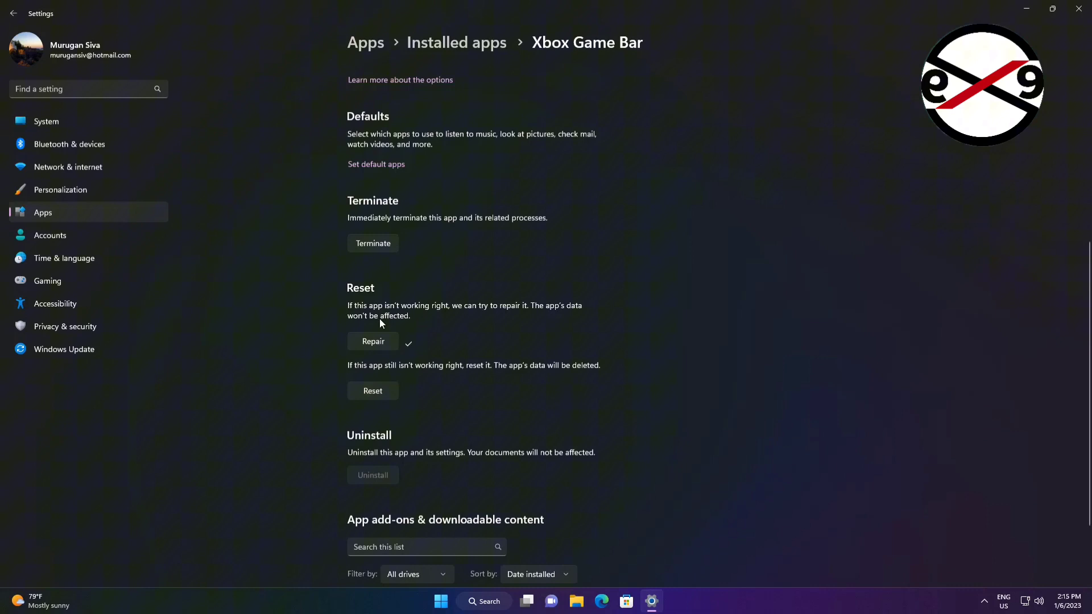
click(397, 394)
click(415, 365)
Close Settings and launch Edit group policy by searching 'gpedit.msc'
click(1078, 9)
click(501, 601)
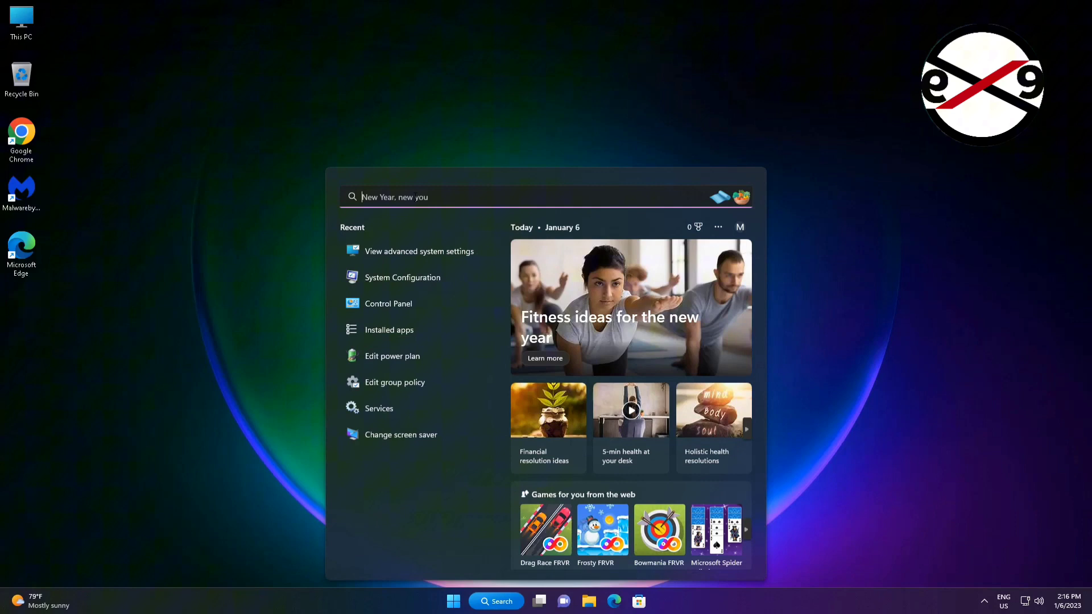
text(gpedit.ms)
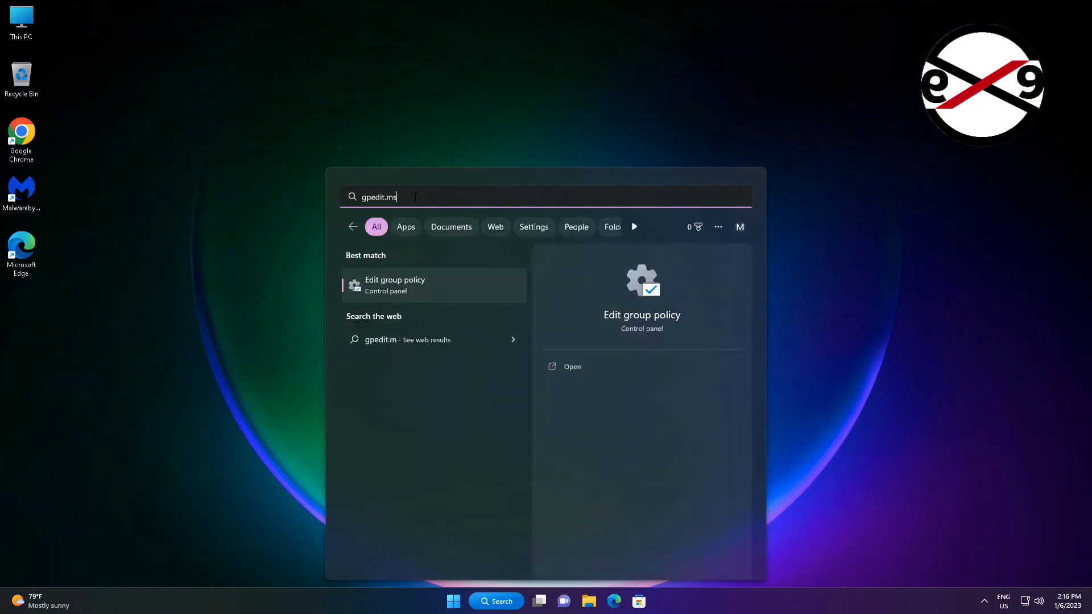
text(c)
click(401, 294)
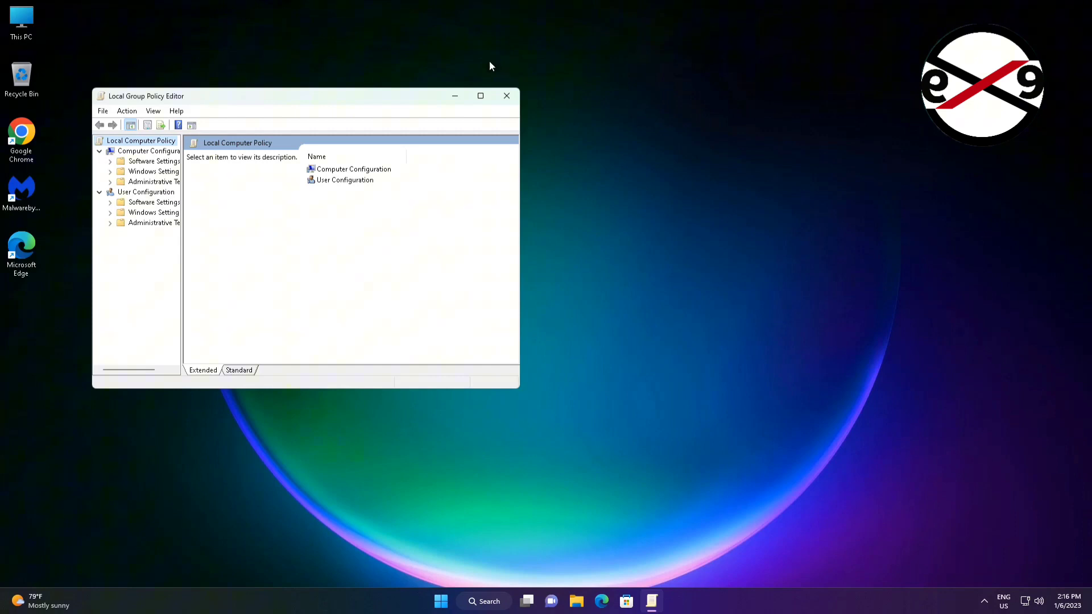
Maximize the editor and open Administrative Templates > Windows Components > Windows Game Recording and Broadcasting
click(480, 95)
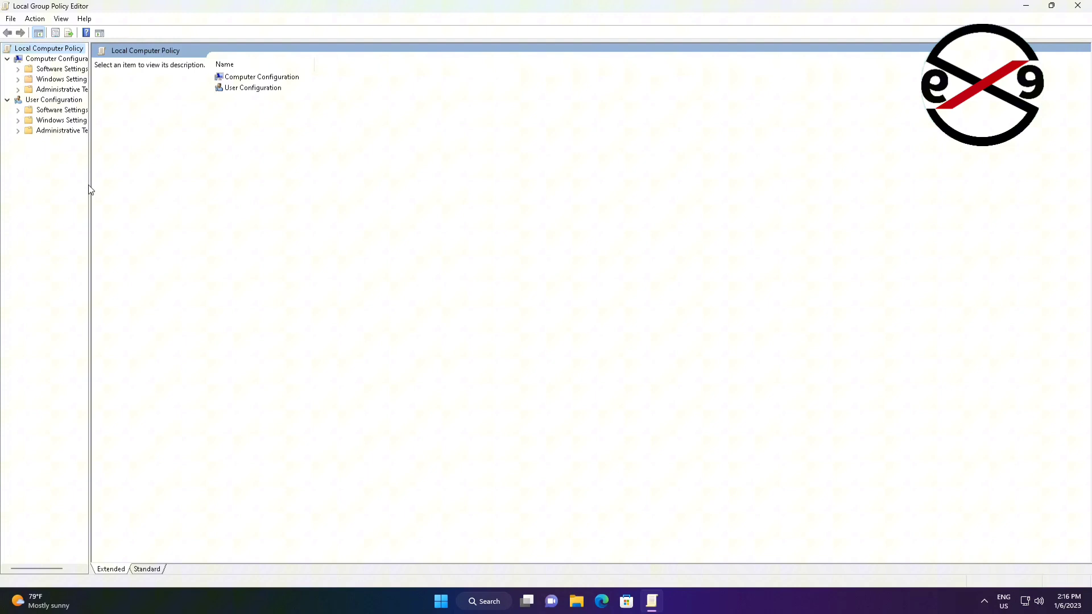
drag(89, 184, 270, 182)
click(75, 89)
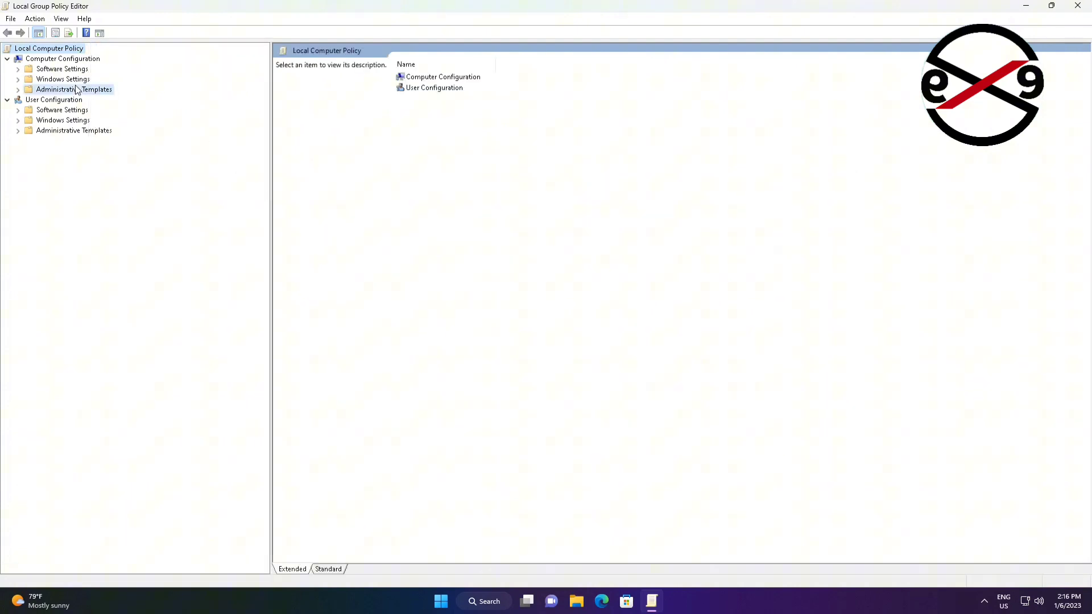
click(18, 89)
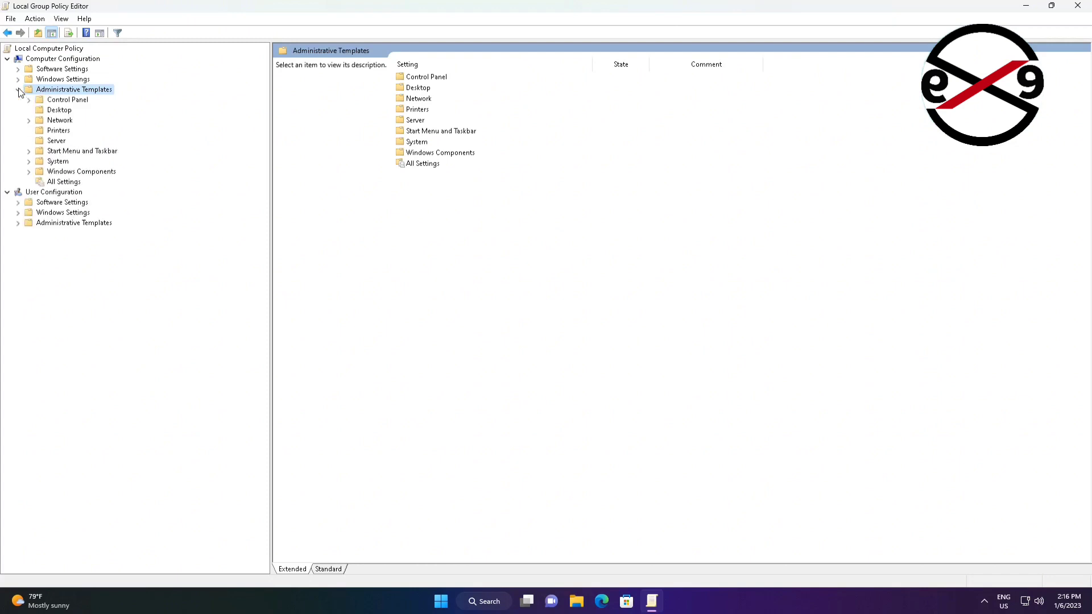
click(92, 173)
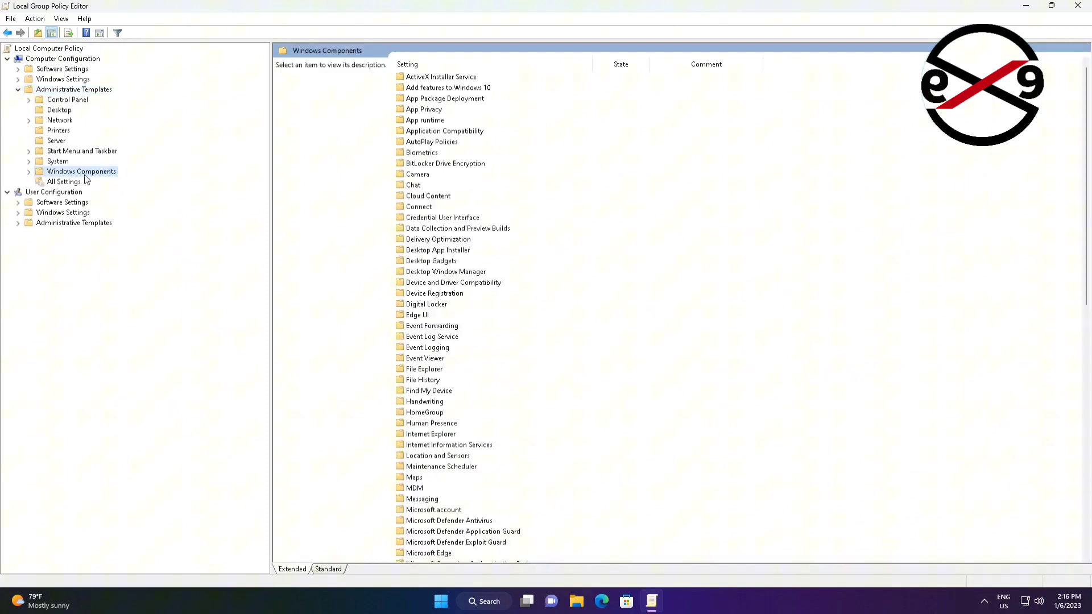
click(28, 171)
scroll(86, 340, down, 5)
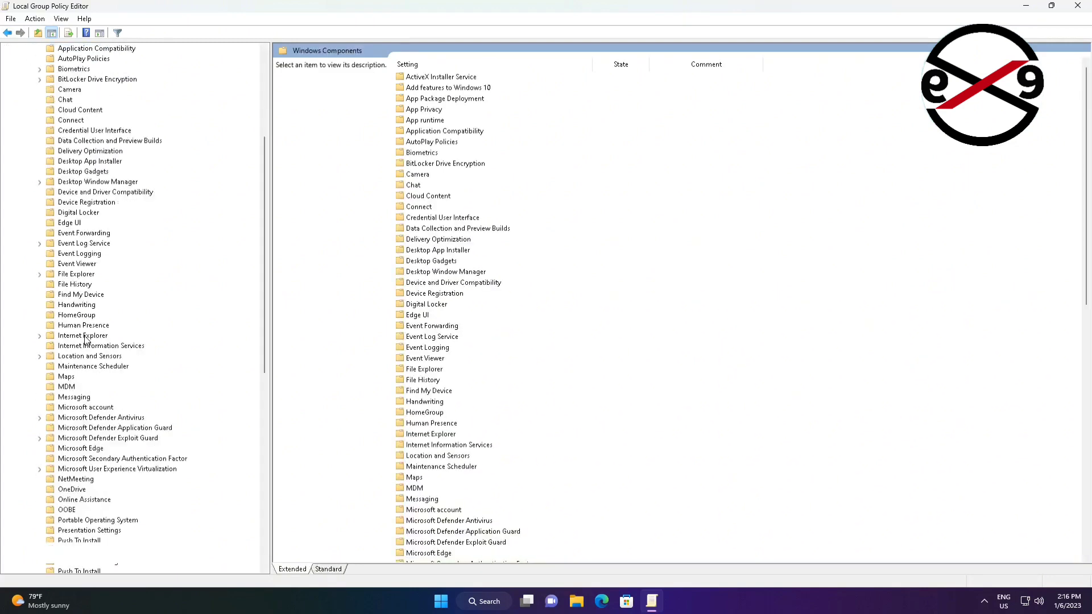
scroll(85, 340, down, 6)
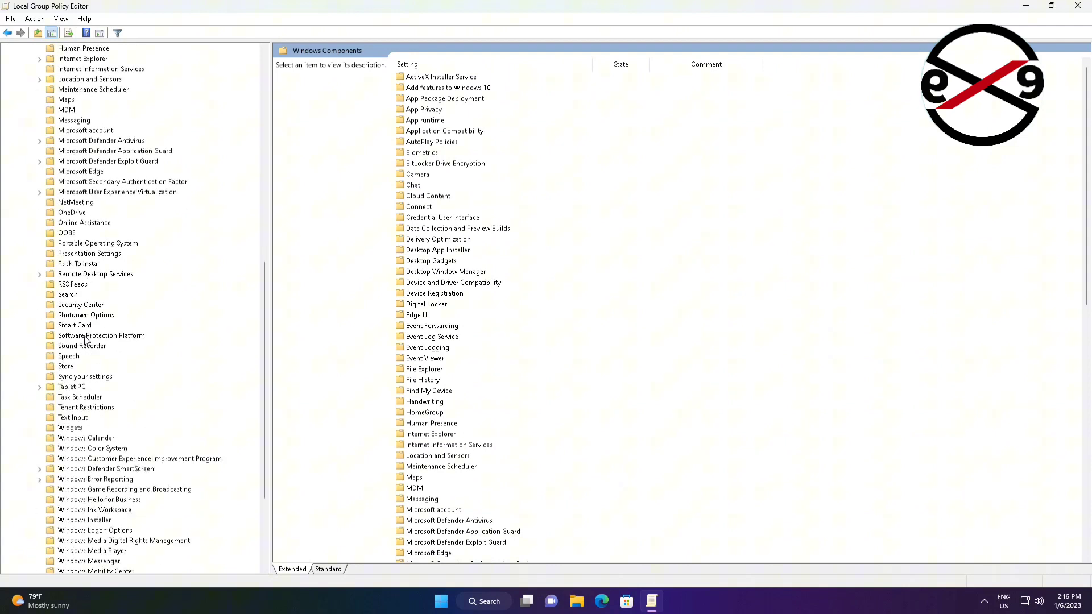
click(139, 490)
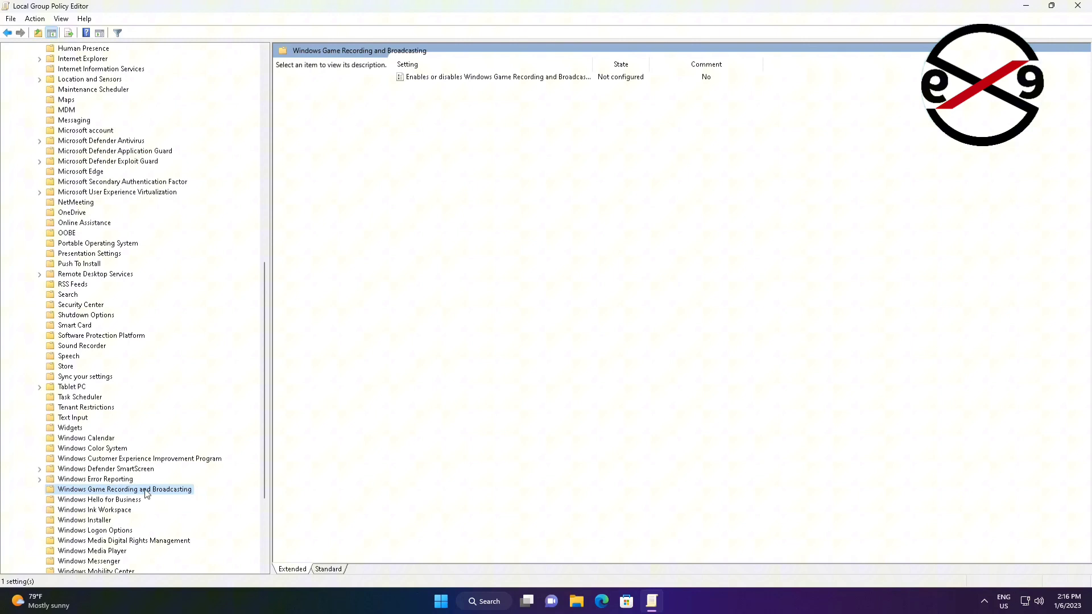
Set 'Enables or disables Windows Game Recording and Broadcasting' to Enabled and apply it
click(493, 79)
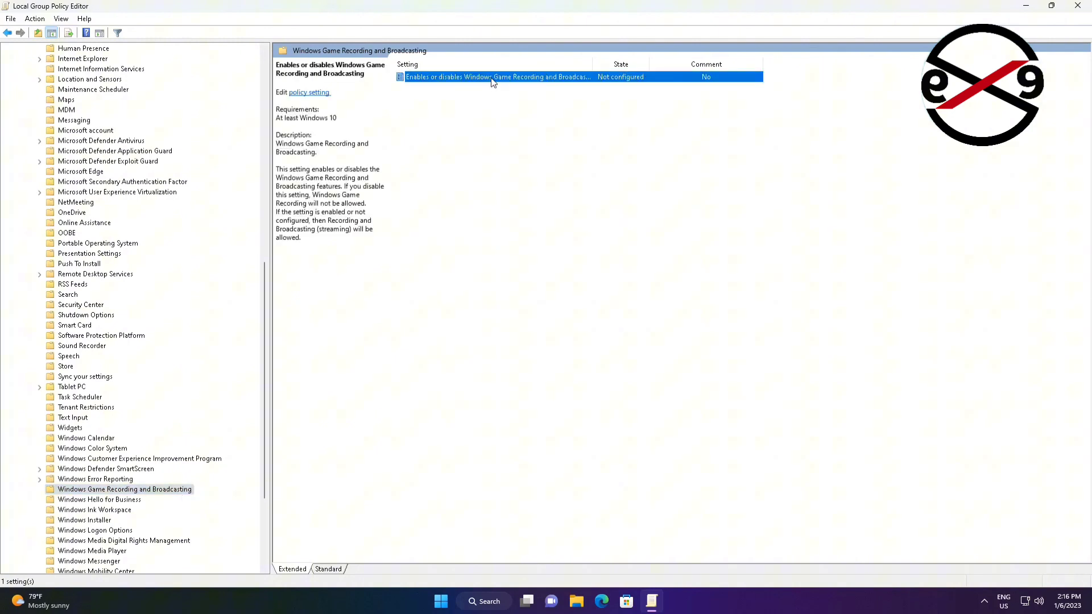
double_click(493, 80)
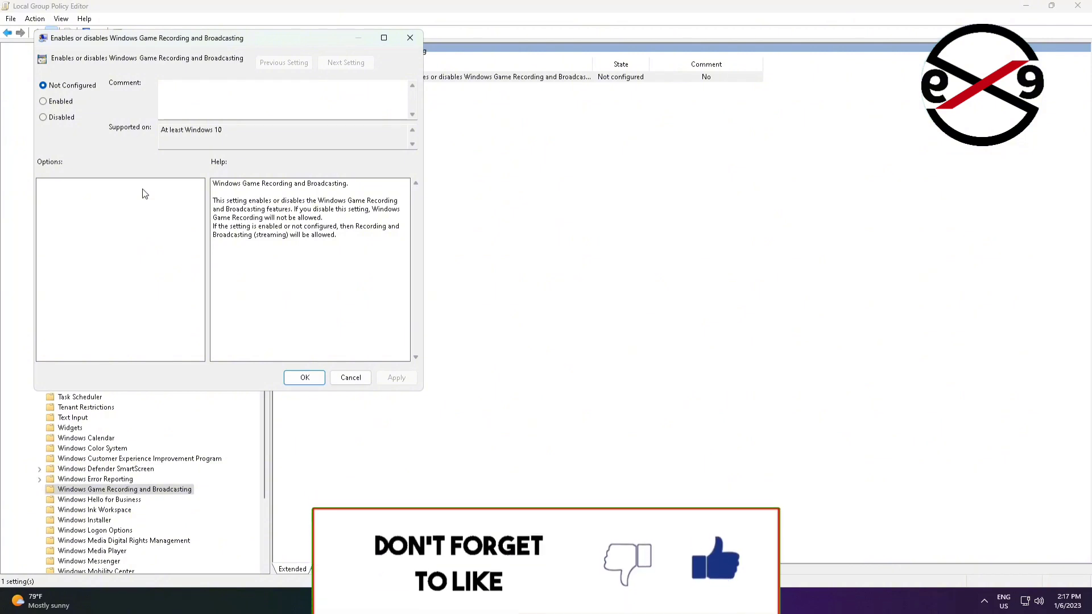
click(57, 103)
click(401, 378)
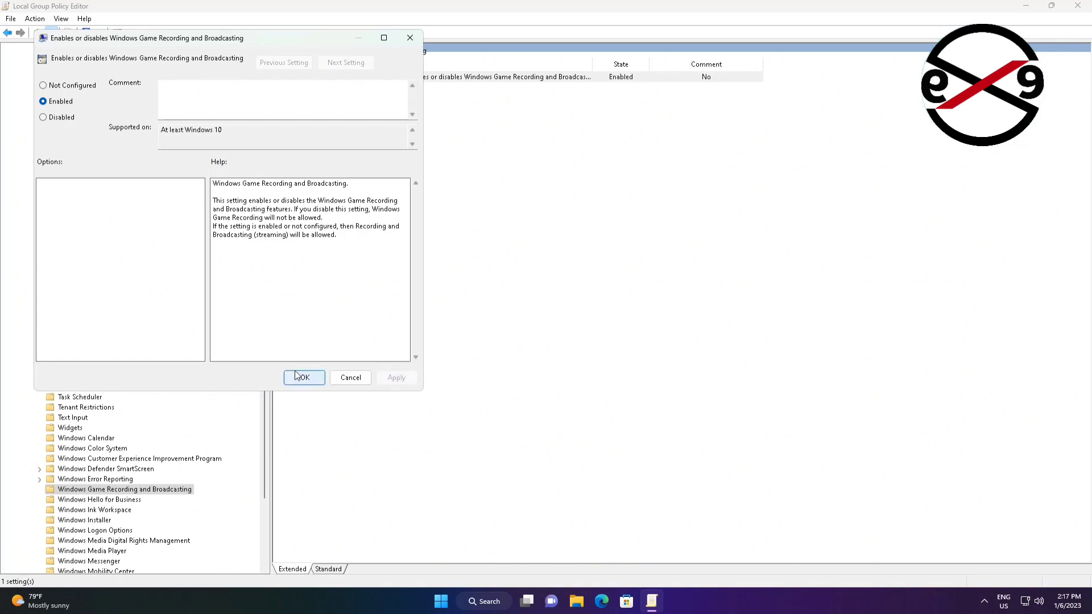
click(302, 378)
Collapse the policy tree, close the Local Group Policy Editor, and bring up the Start menu
scroll(261, 311, up, 15)
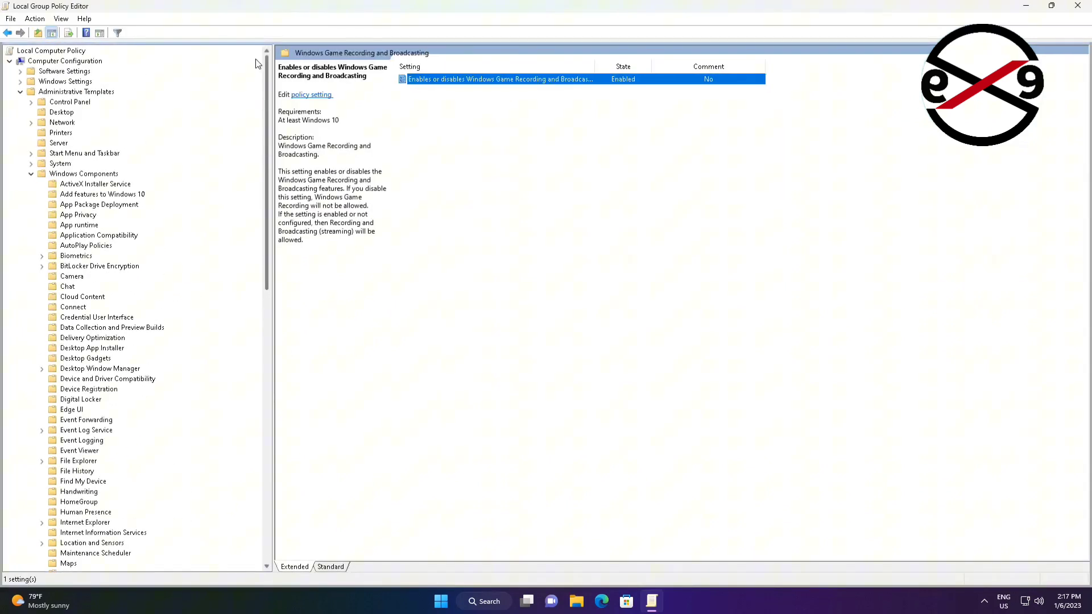
click(32, 173)
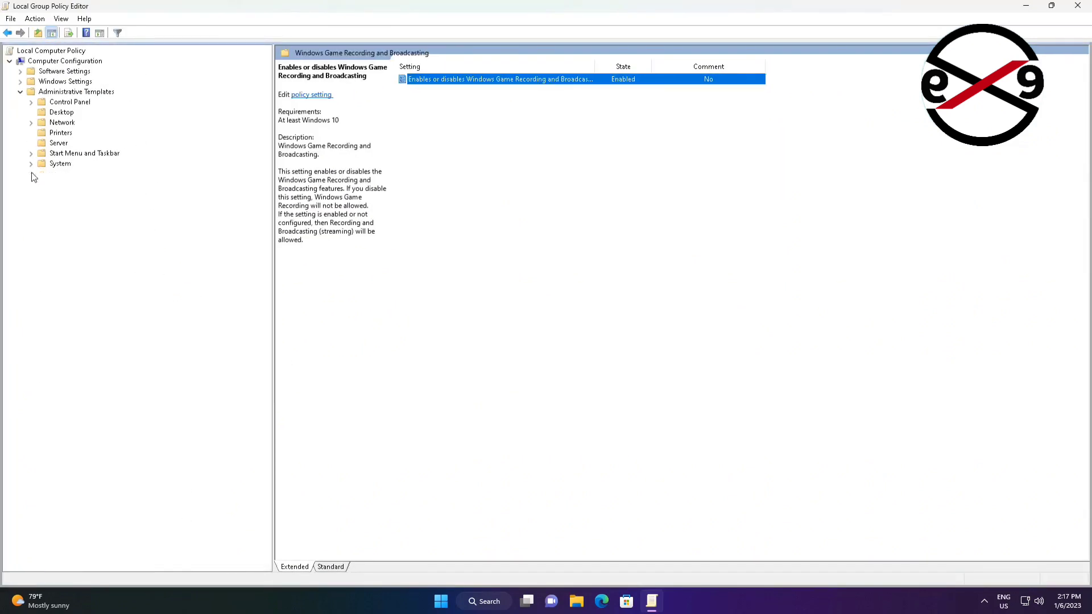
click(20, 91)
click(1078, 5)
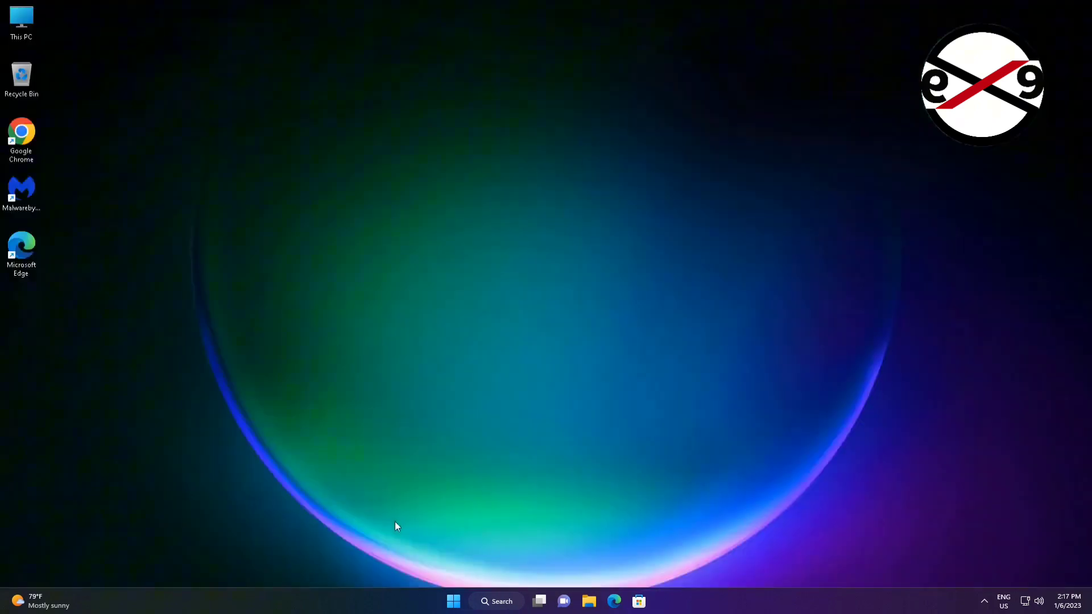
click(449, 603)
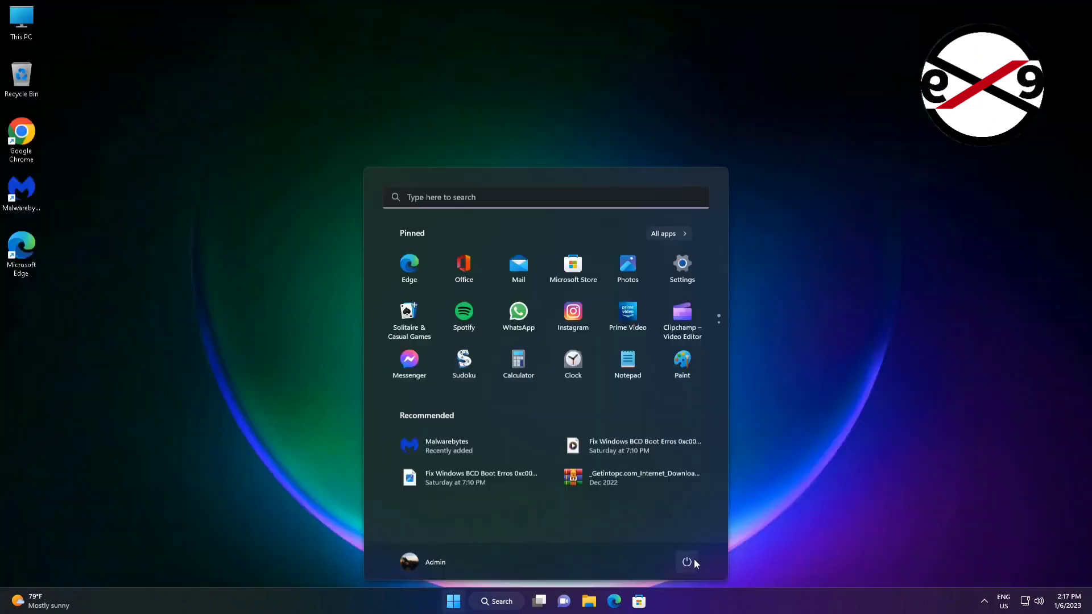